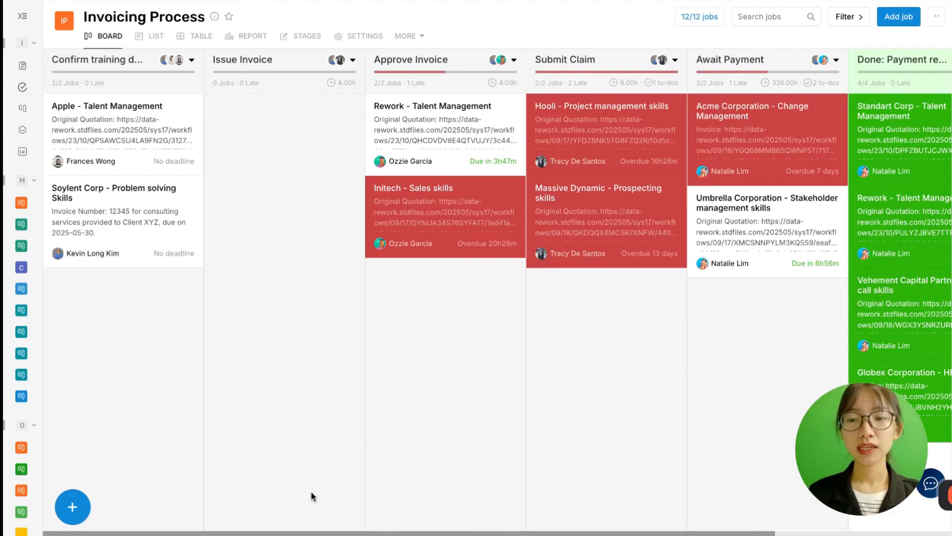
Start a new job named "Nestle - Change Management" and attach "Screenshot 2025-05-22 at 19.50.32.png" as the Original Quotation and Cost Breakdown Letter
{"action": "left_click", "coordinate": [72, 506]}
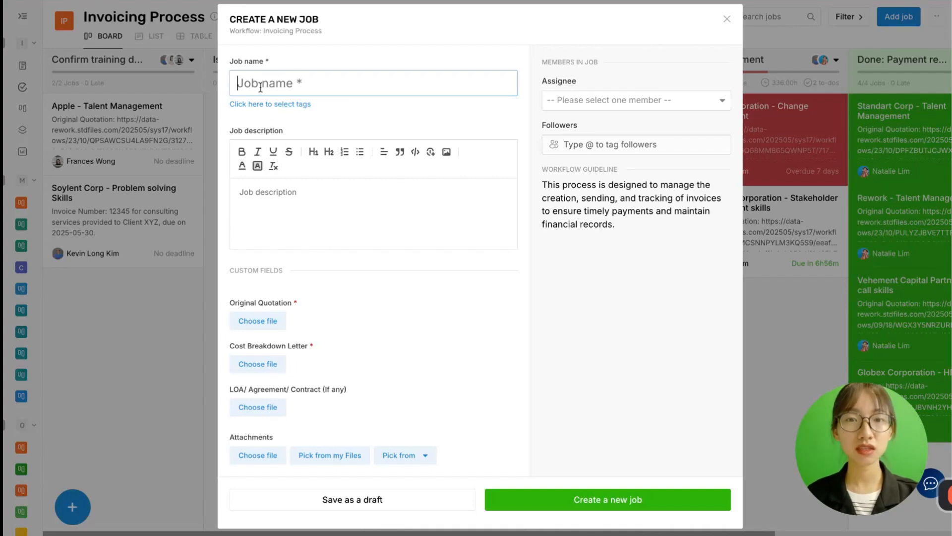
{"action": "type", "text": "Nestle - Change Management"}
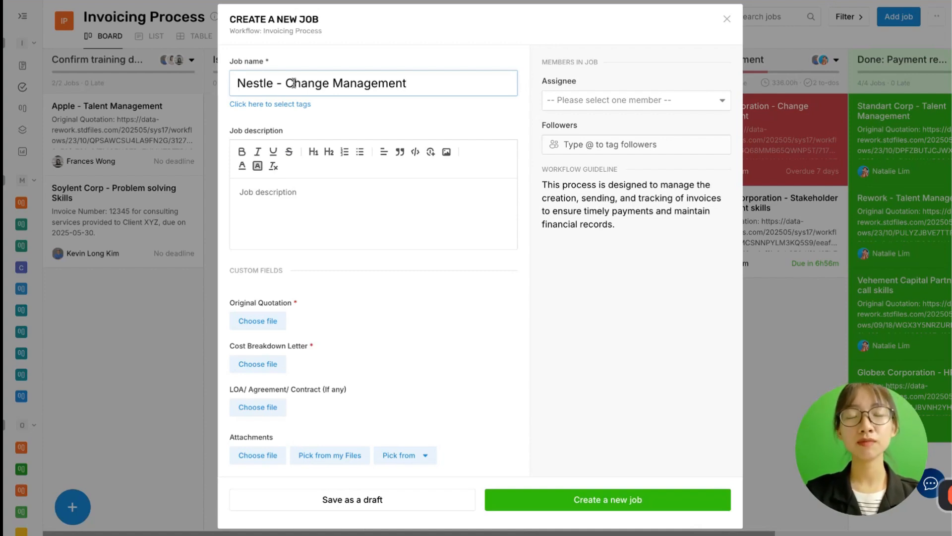
{"action": "left_click", "coordinate": [256, 326]}
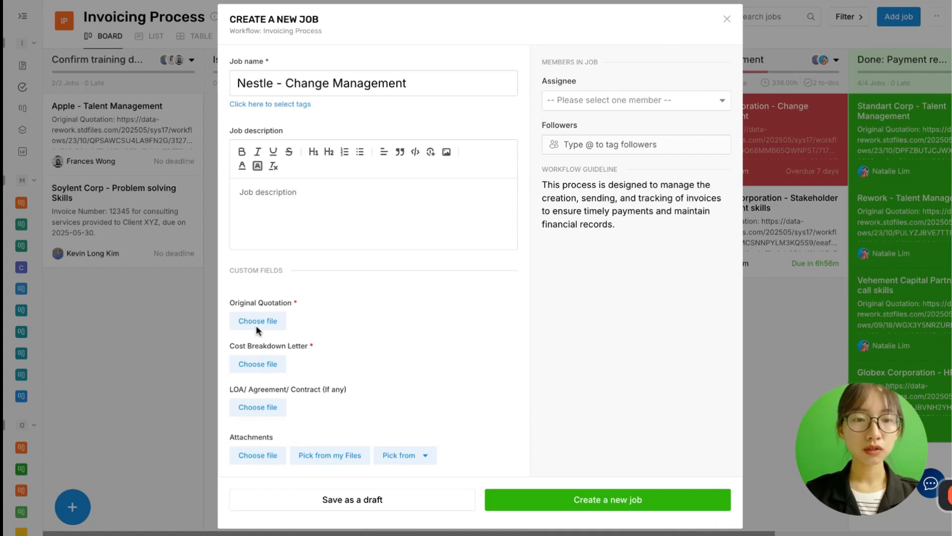
{"action": "scroll", "coordinate": [421, 361], "scroll_direction": "down", "scroll_amount": 1}
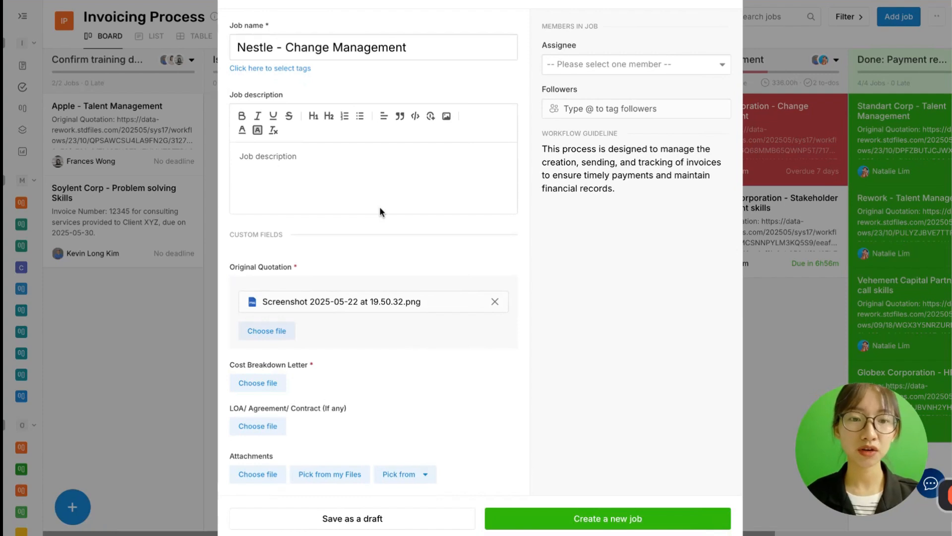
{"action": "scroll", "coordinate": [632, 383], "scroll_direction": "down", "scroll_amount": 1}
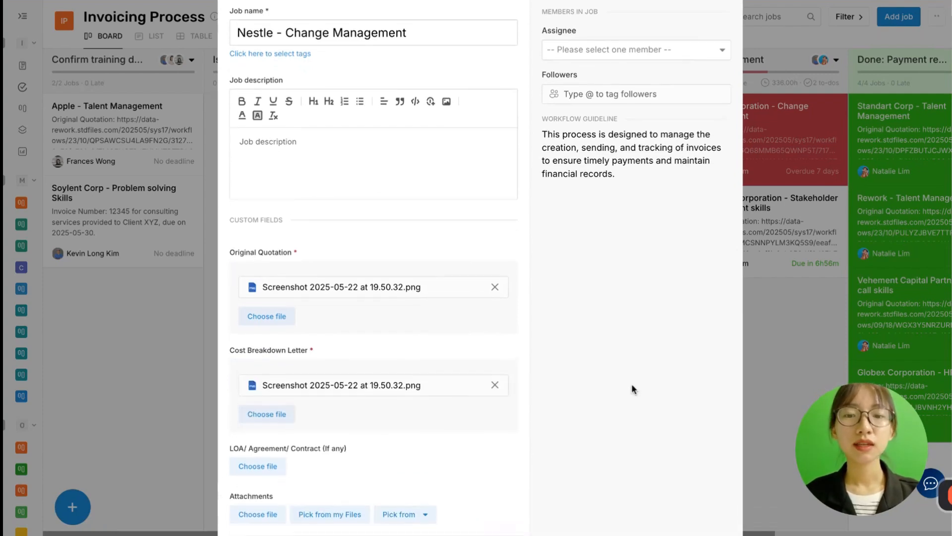
Assign the new job to the member with the CS role and create it
{"action": "left_click", "coordinate": [587, 54]}
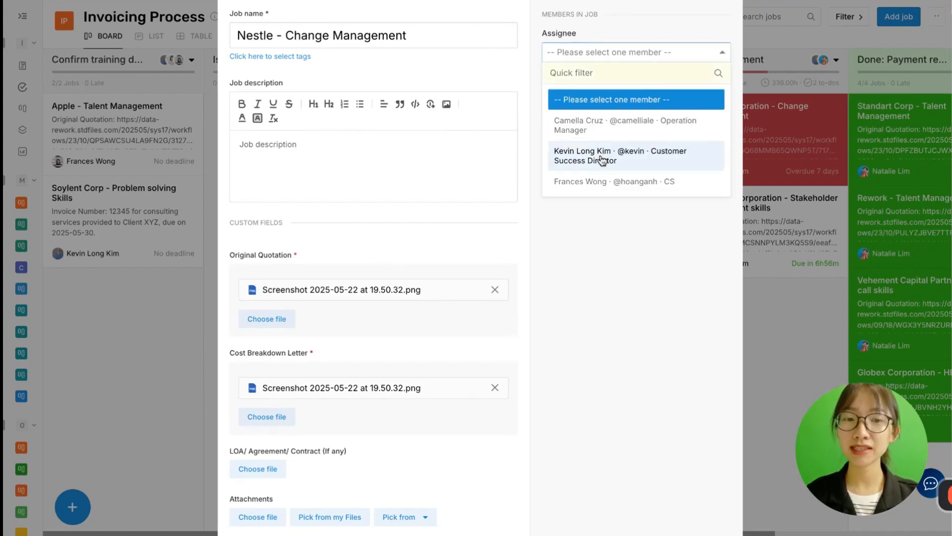
{"action": "left_click", "coordinate": [603, 182]}
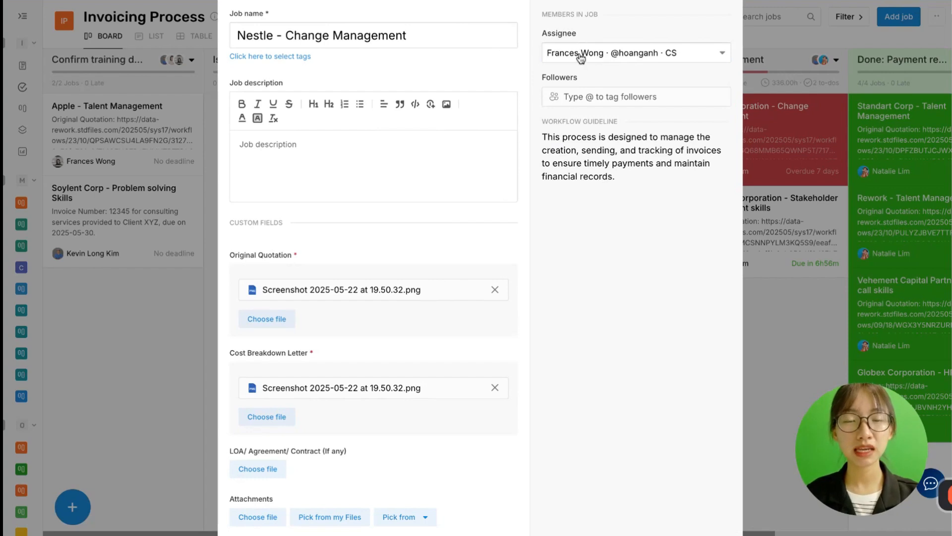
{"action": "scroll", "coordinate": [575, 269], "scroll_direction": "down", "scroll_amount": 1}
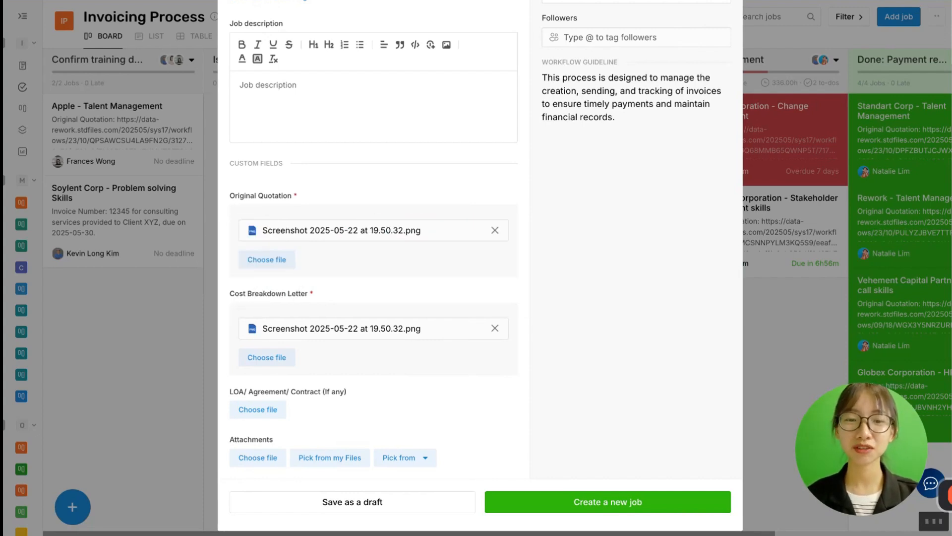
{"action": "left_click", "coordinate": [607, 501]}
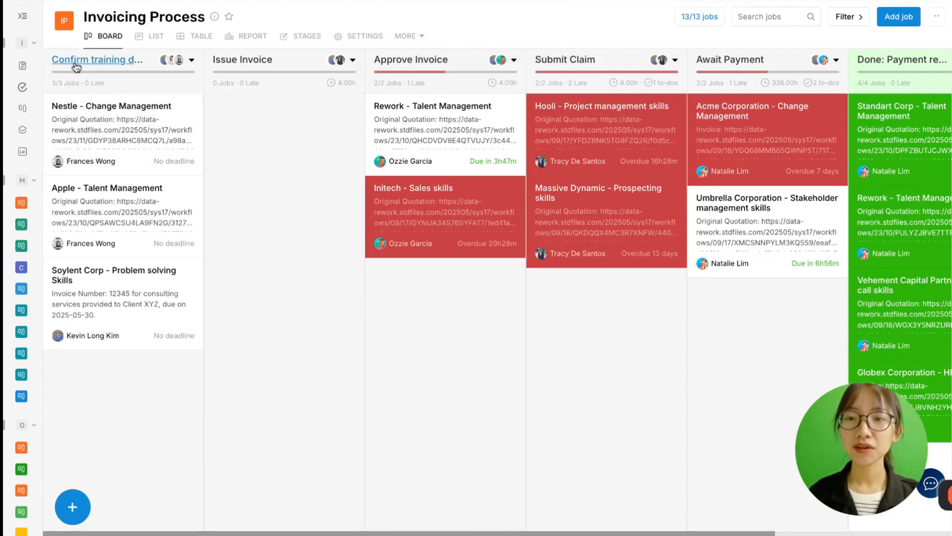
Move the Nestle - Change Management job to the Issue Invoice stage, keeping the preset assignee and duration
{"action": "mouse_move", "coordinate": [95, 133]}
{"action": "left_mouse_down"}
{"action": "mouse_move", "coordinate": [126, 144]}
{"action": "mouse_move", "coordinate": [96, 137]}
{"action": "left_mouse_up"}
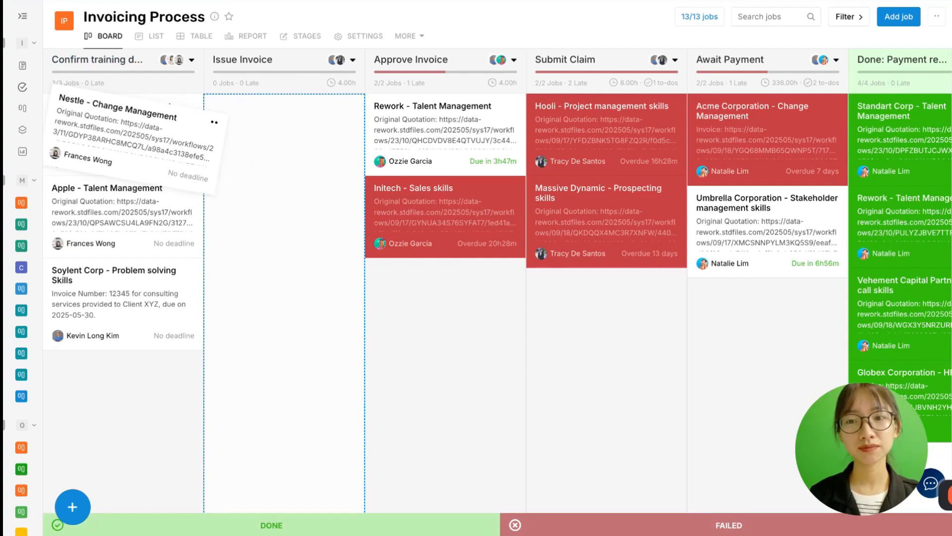
{"action": "left_click_drag", "start_coordinate": [95, 136], "coordinate": [272, 149]}
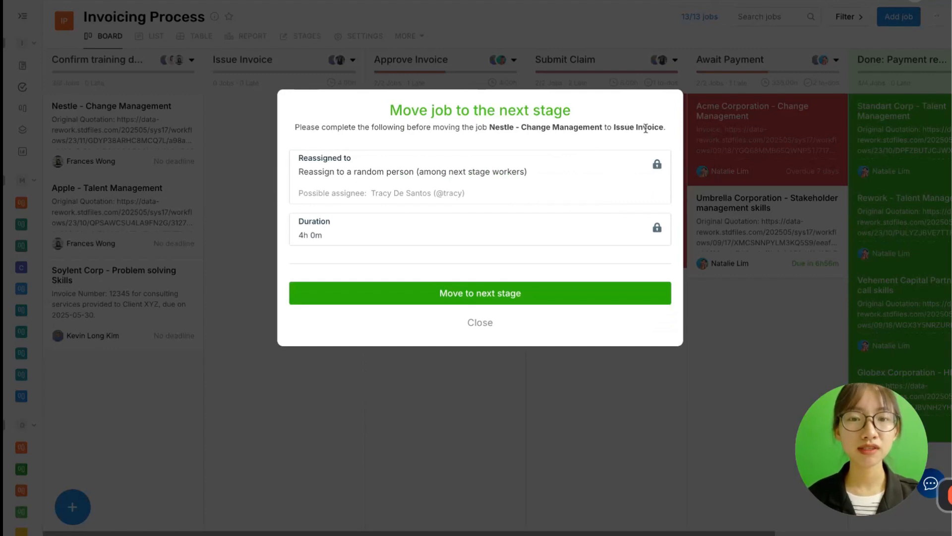
{"action": "left_click", "coordinate": [556, 294]}
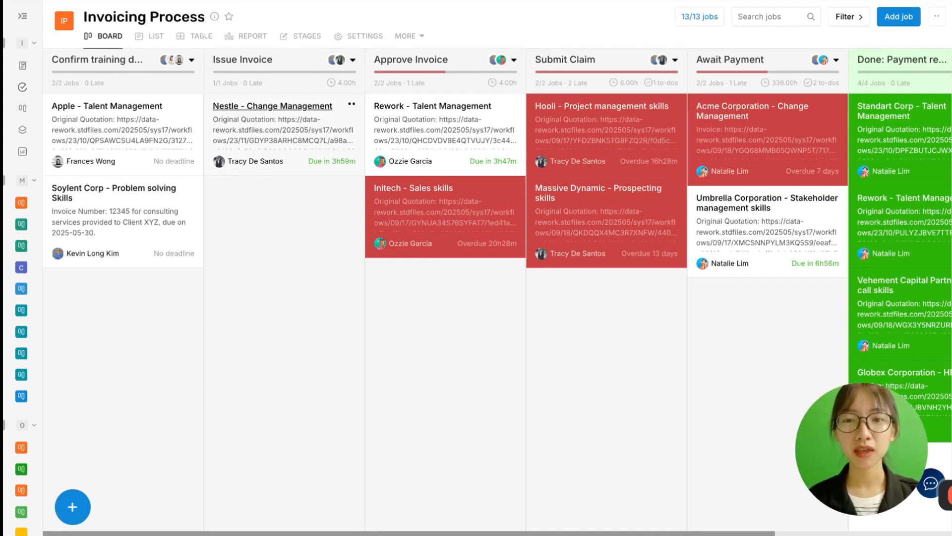
Open the Nestle - Change Management job and review its initial input fields and stage progression
{"action": "left_click", "coordinate": [260, 144]}
{"action": "scroll", "coordinate": [293, 195], "scroll_direction": "down", "scroll_amount": 1}
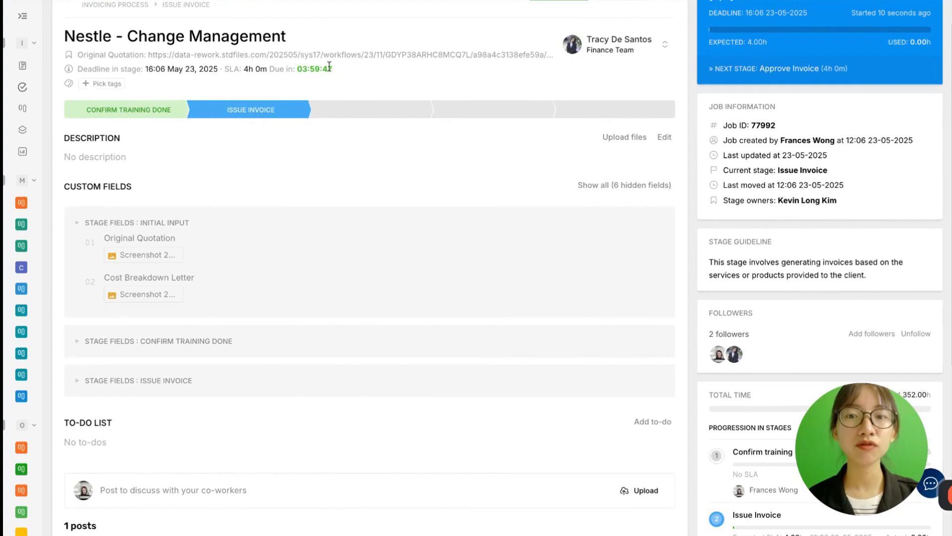
{"action": "scroll", "coordinate": [310, 212], "scroll_direction": "down", "scroll_amount": 2}
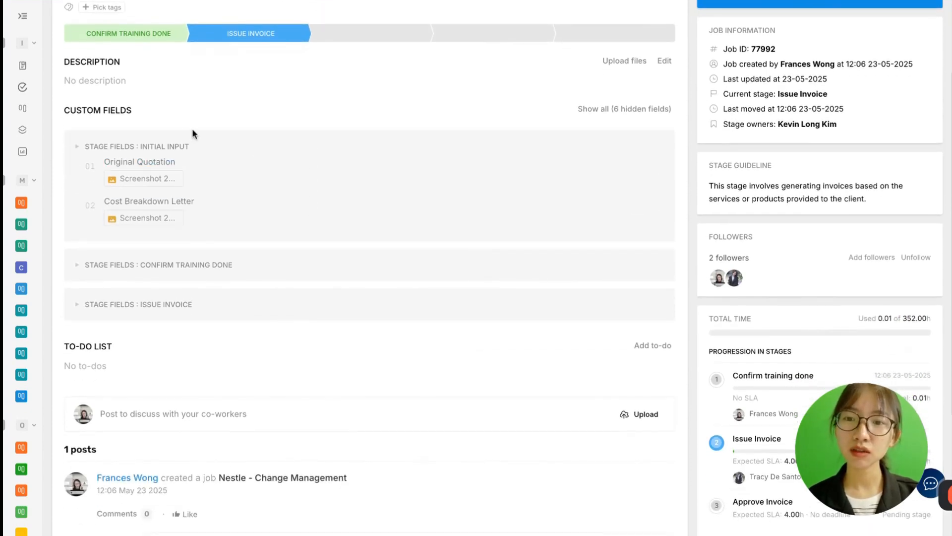
{"action": "scroll", "coordinate": [215, 182], "scroll_direction": "up", "scroll_amount": 1}
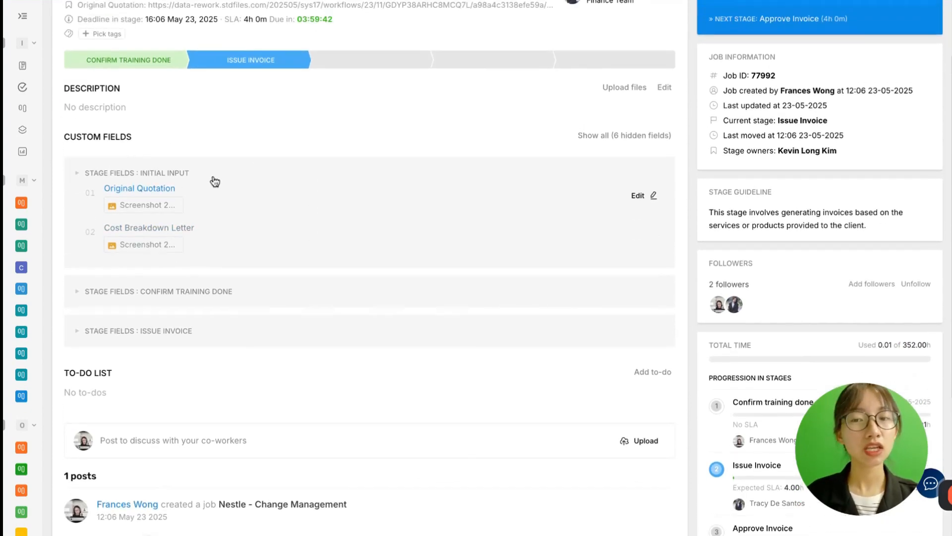
{"action": "scroll", "coordinate": [214, 181], "scroll_direction": "up", "scroll_amount": 3}
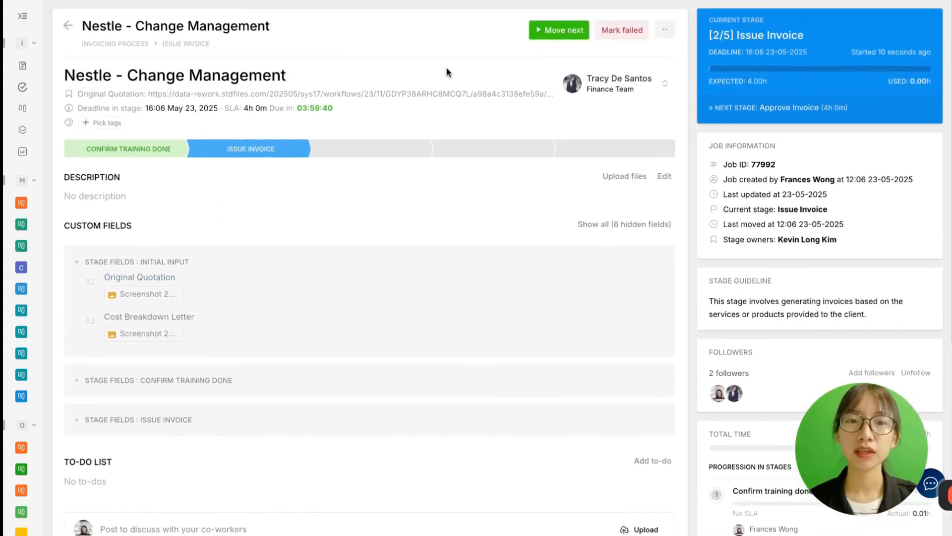
Start moving the job to Approve Invoice, attaching "Screenshot 2025-05-22 at 19.50.32.png" as the invoice and entering the invoice number
{"action": "left_click", "coordinate": [556, 32]}
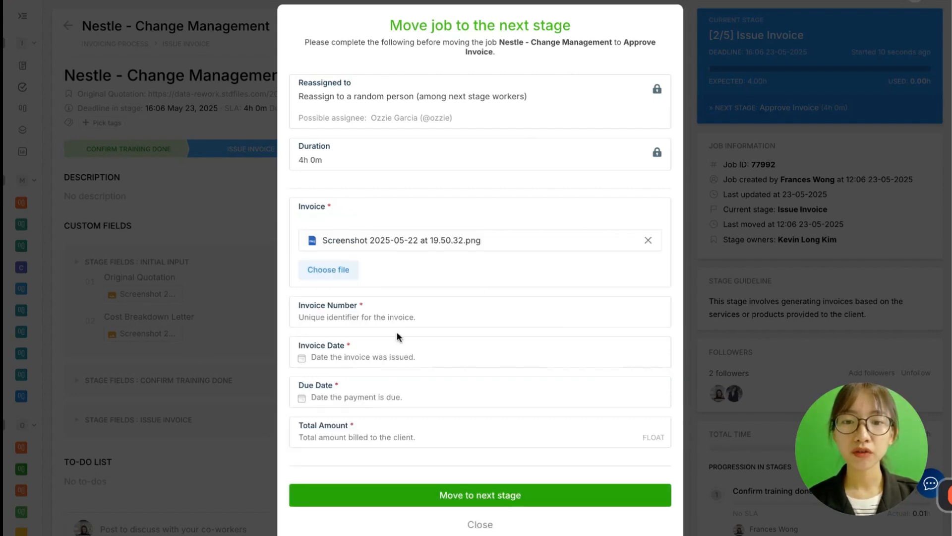
{"action": "left_click", "coordinate": [392, 323]}
{"action": "type", "text": "6545"}
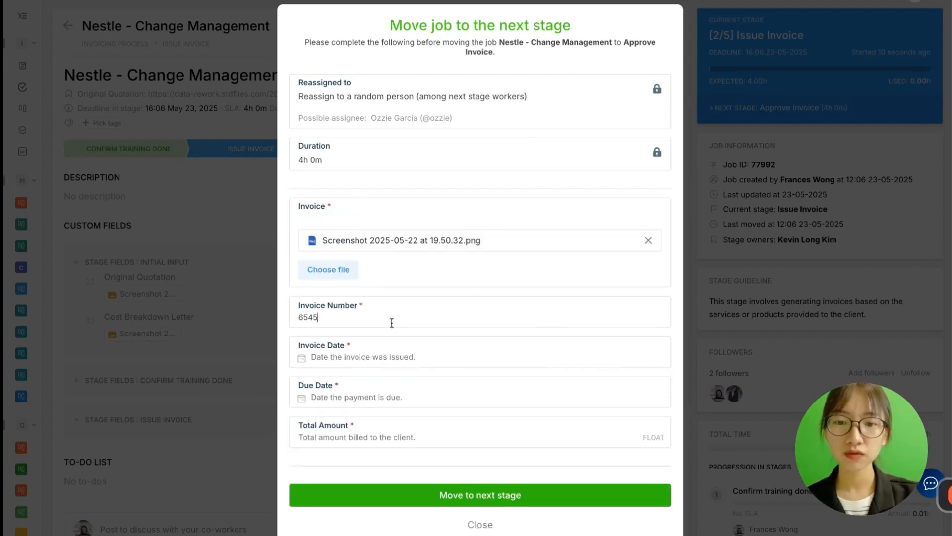
Set the invoice date to 24-05-2025, due date to 28-05-2025 and total amount to 35,153, completing the move to Approve Invoice
{"action": "left_click", "coordinate": [382, 366]}
{"action": "left_click", "coordinate": [388, 466]}
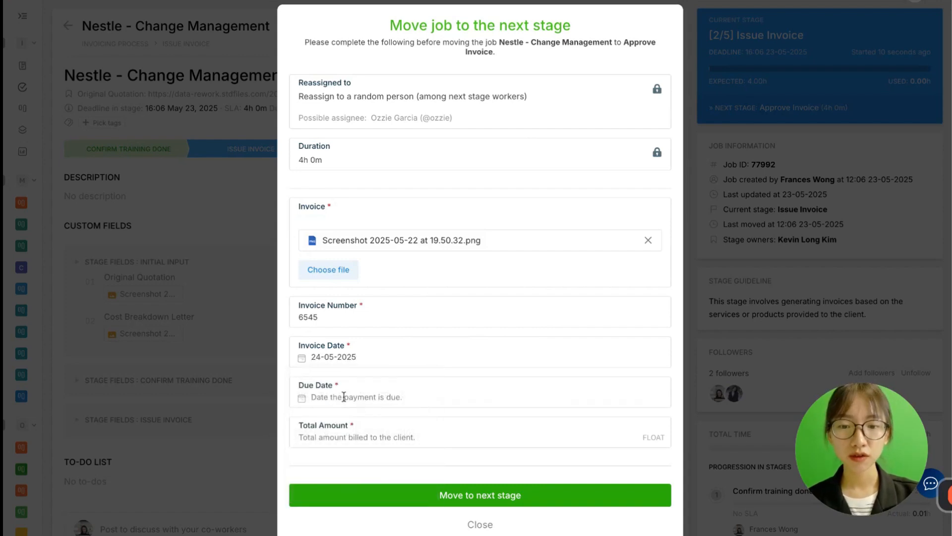
{"action": "left_click", "coordinate": [344, 397]}
{"action": "left_click", "coordinate": [344, 374]}
{"action": "left_click", "coordinate": [342, 437]}
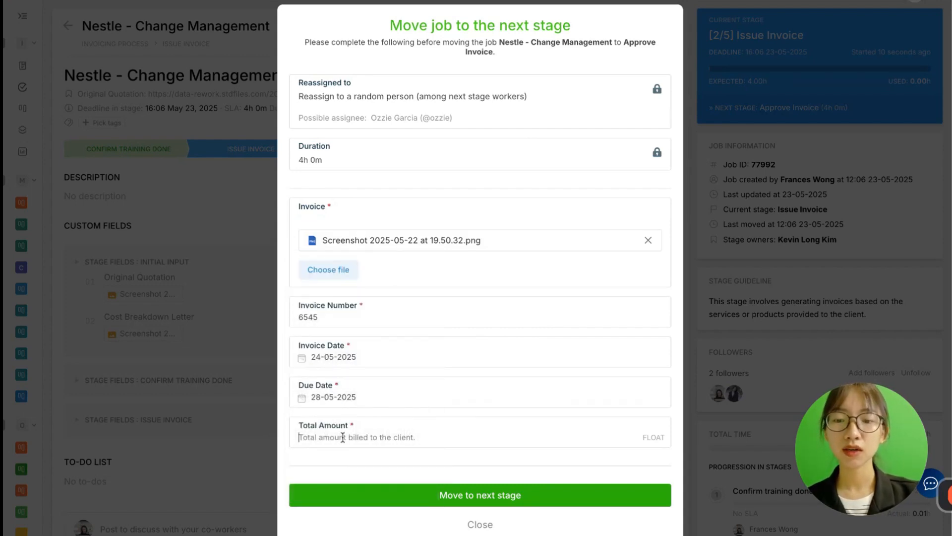
{"action": "type", "text": "35,153"}
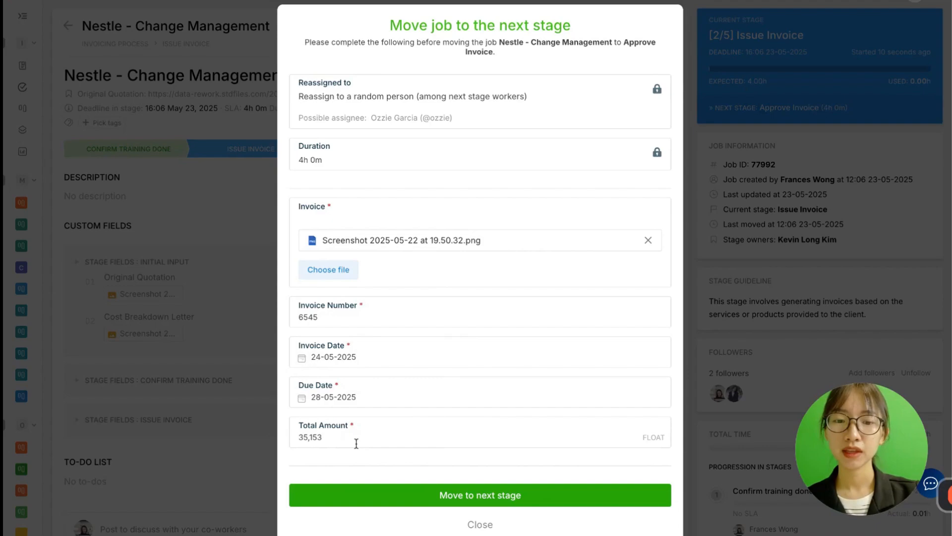
{"action": "left_click", "coordinate": [459, 503]}
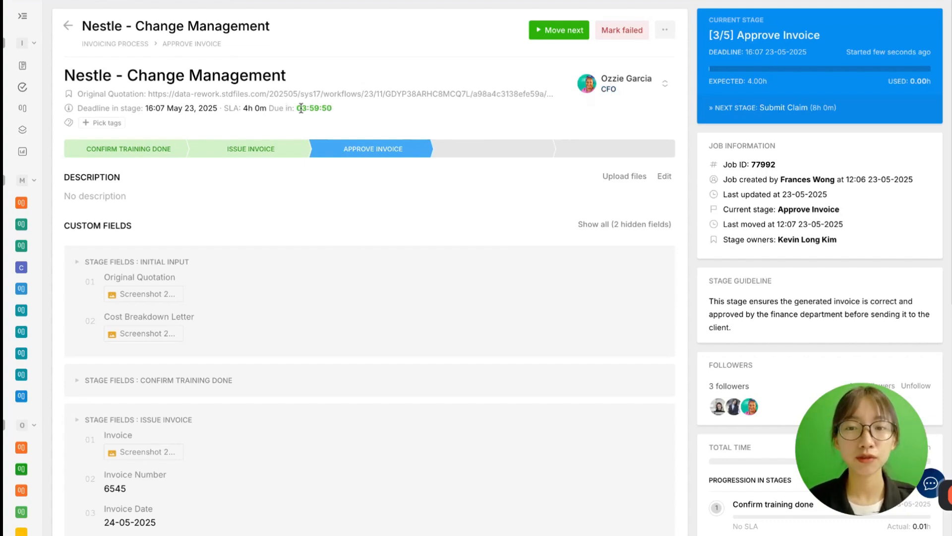
Review the job's Issue Invoice fields and open the co-worker discussion post editor
{"action": "scroll", "coordinate": [326, 245], "scroll_direction": "down", "scroll_amount": 6}
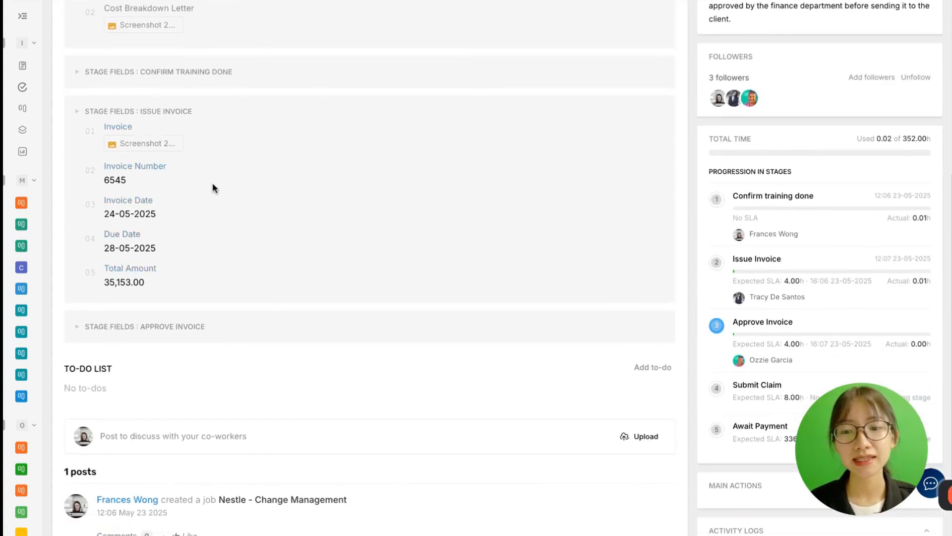
{"action": "scroll", "coordinate": [168, 250], "scroll_direction": "down", "scroll_amount": 1}
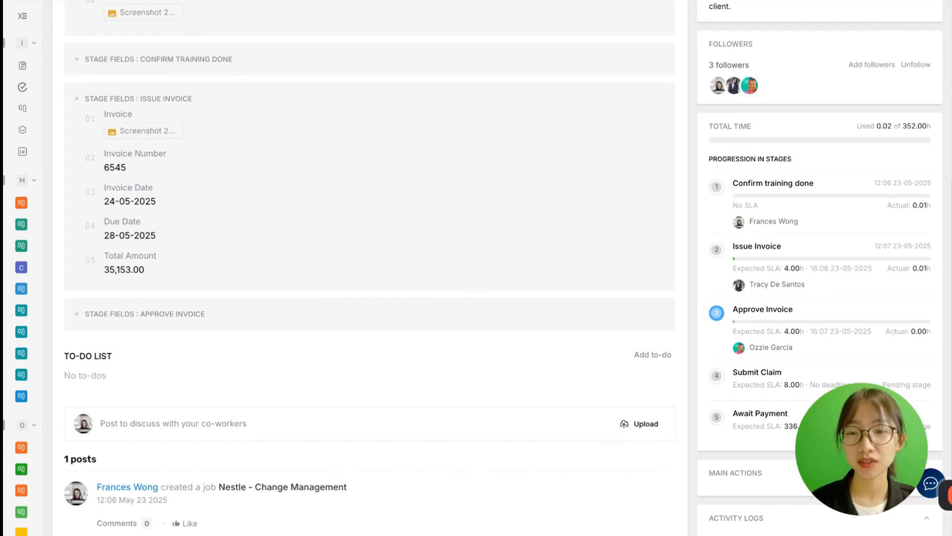
{"action": "scroll", "coordinate": [168, 249], "scroll_direction": "down", "scroll_amount": 1}
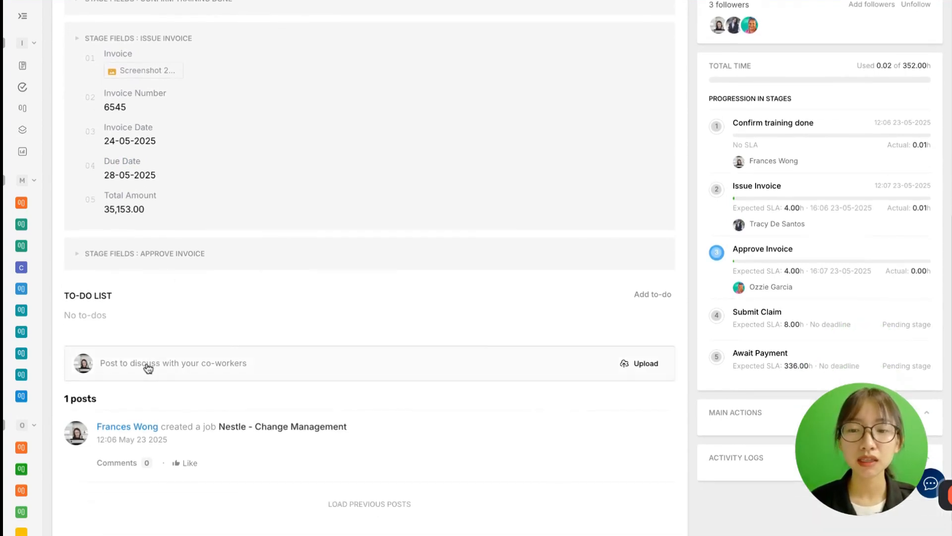
{"action": "left_click", "coordinate": [146, 362]}
{"action": "scroll", "coordinate": [137, 385], "scroll_direction": "down", "scroll_amount": 1}
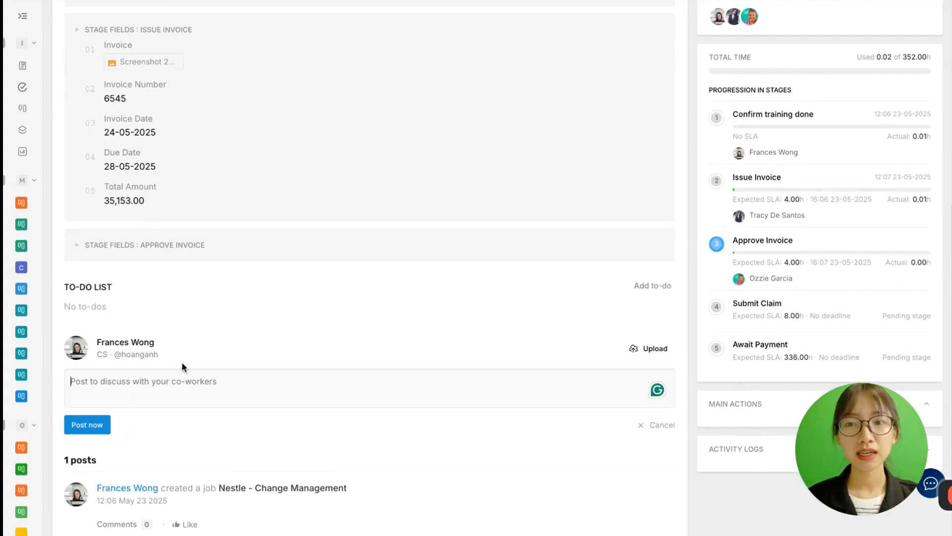
{"action": "scroll", "coordinate": [181, 362], "scroll_direction": "up", "scroll_amount": 8}
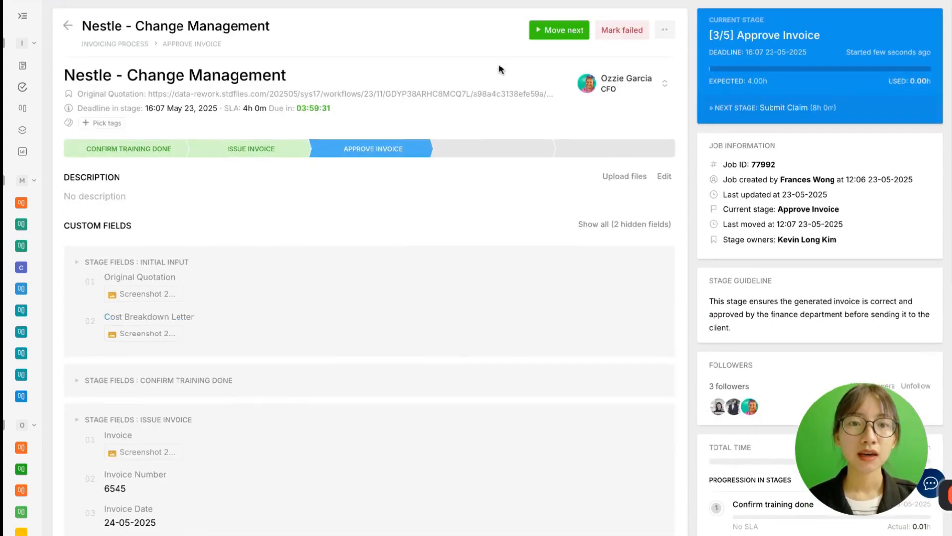
Move the job to Submit Claim with "Screenshot 2025-05-22 at 19.50.32.png" attached as the Approved Invoice
{"action": "left_click", "coordinate": [557, 33]}
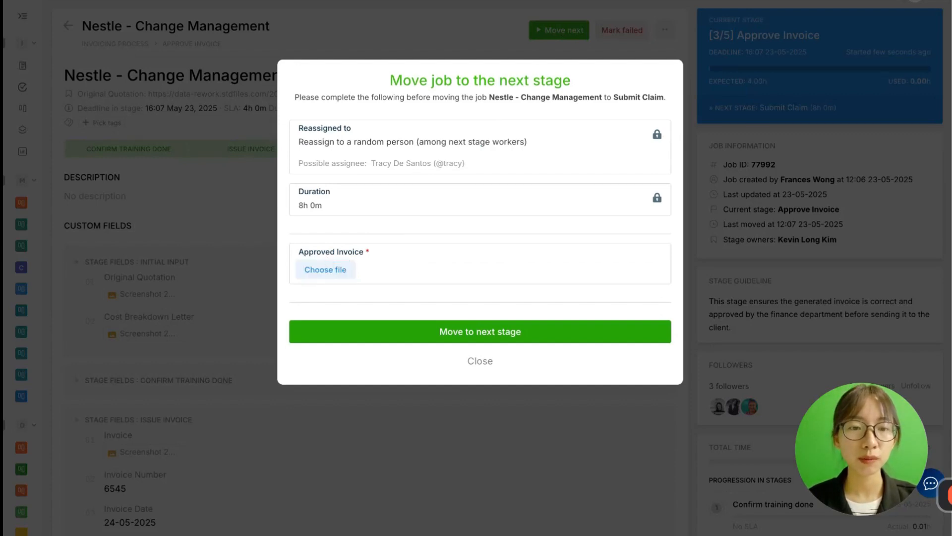
{"action": "left_click", "coordinate": [588, 278]}
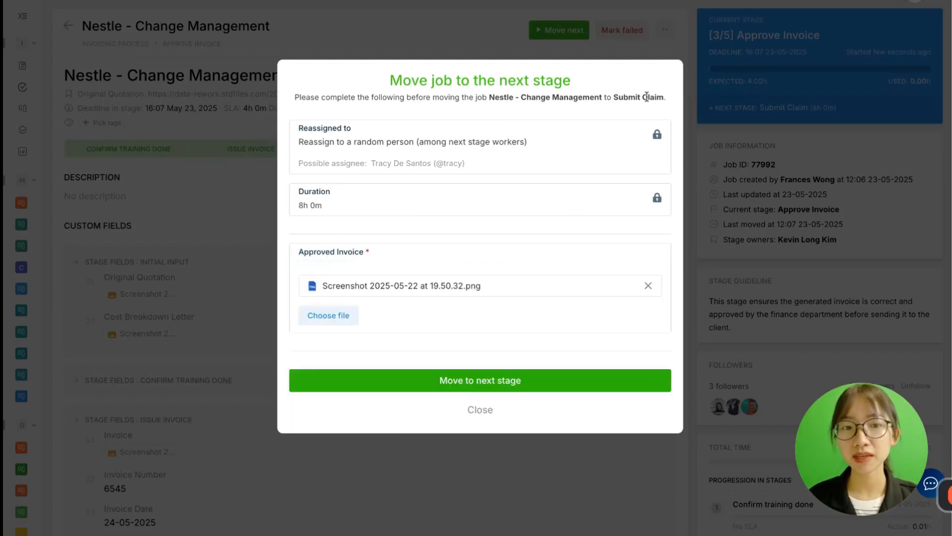
{"action": "left_click", "coordinate": [532, 386]}
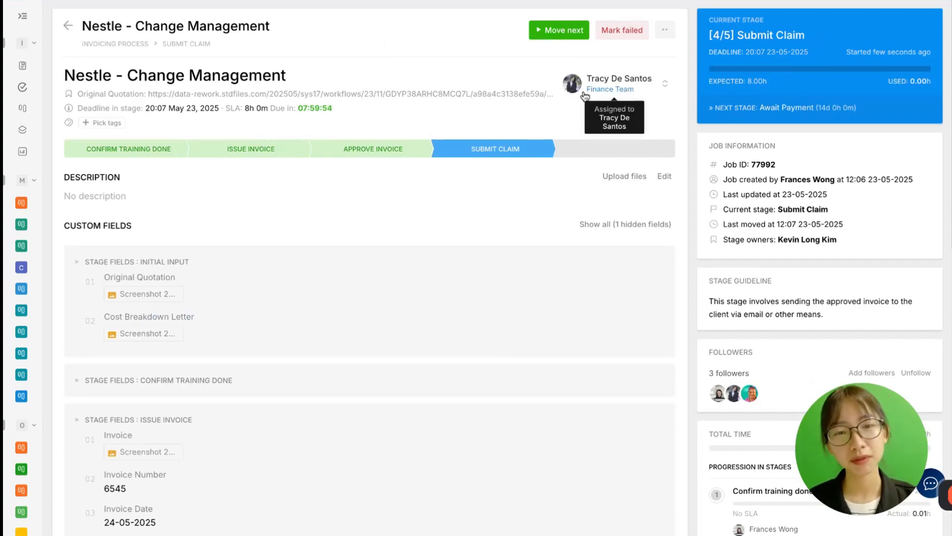
Mark the "Send invoice via email" to-do as done and move the job to the Await Payment stage
{"action": "scroll", "coordinate": [521, 256], "scroll_direction": "down", "scroll_amount": 8}
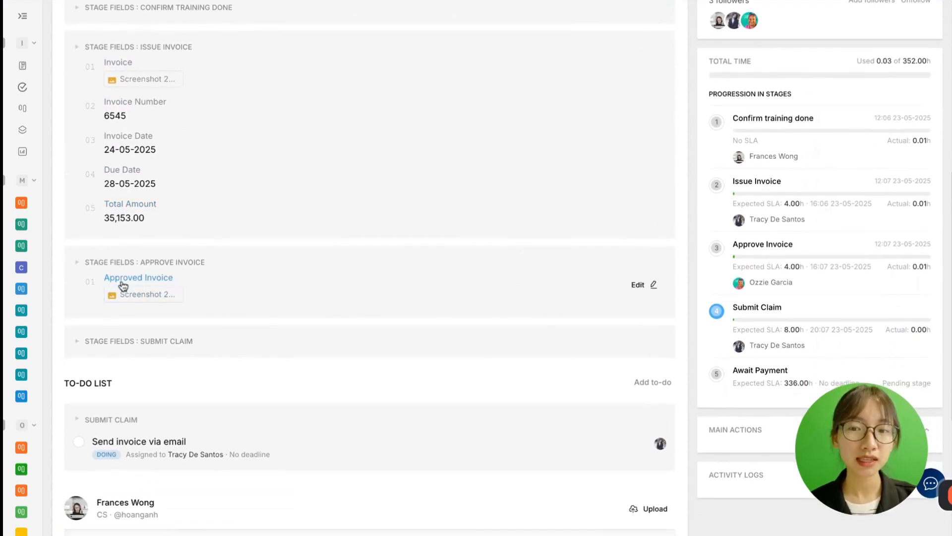
{"action": "left_click", "coordinate": [79, 442]}
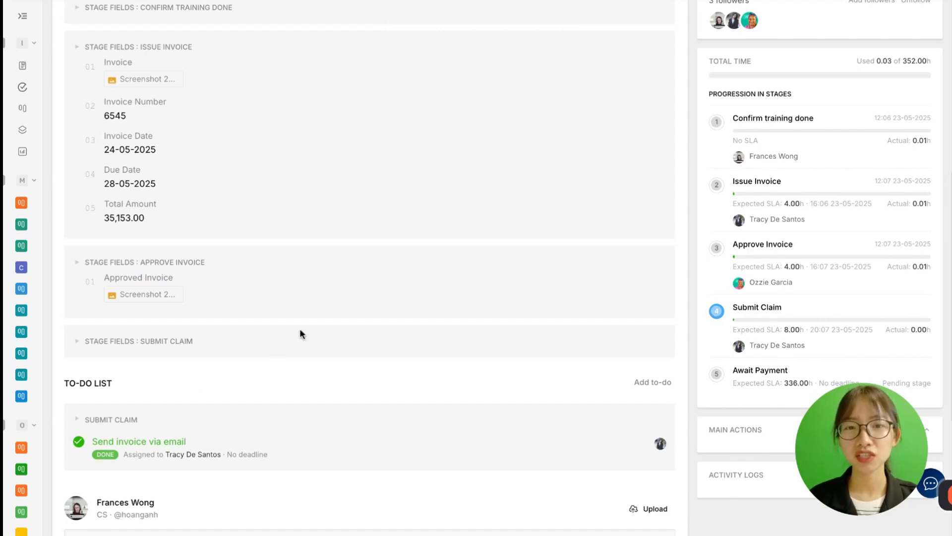
{"action": "scroll", "coordinate": [300, 329], "scroll_direction": "up", "scroll_amount": 8}
{"action": "left_click", "coordinate": [554, 31]}
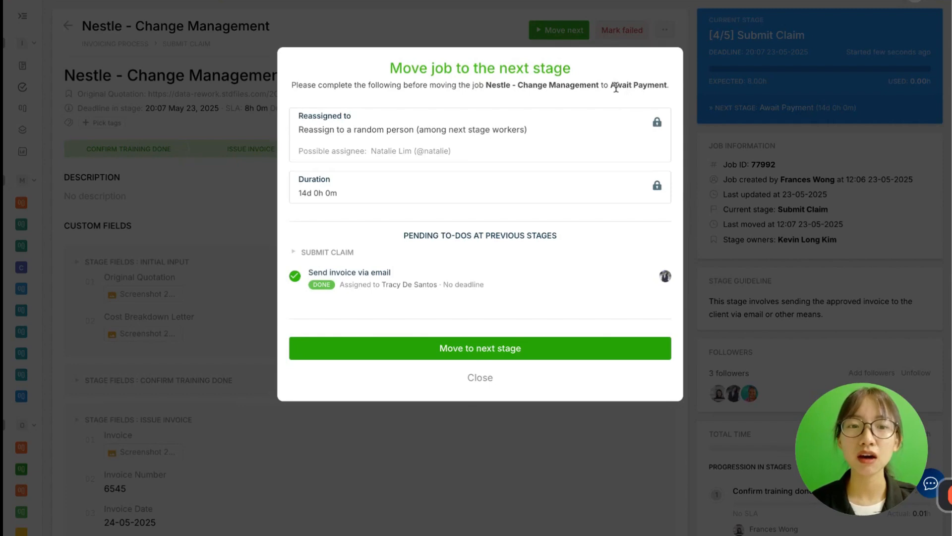
{"action": "left_click", "coordinate": [513, 350]}
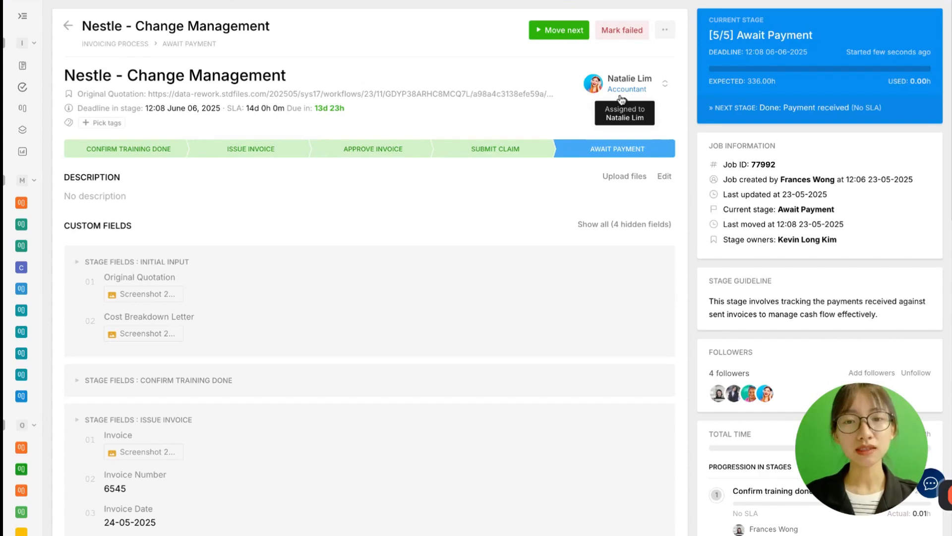
Mark the "Update payment status" and "Generate payment reports" to-dos in the Await Payment stage as done
{"action": "scroll", "coordinate": [516, 274], "scroll_direction": "down", "scroll_amount": 1}
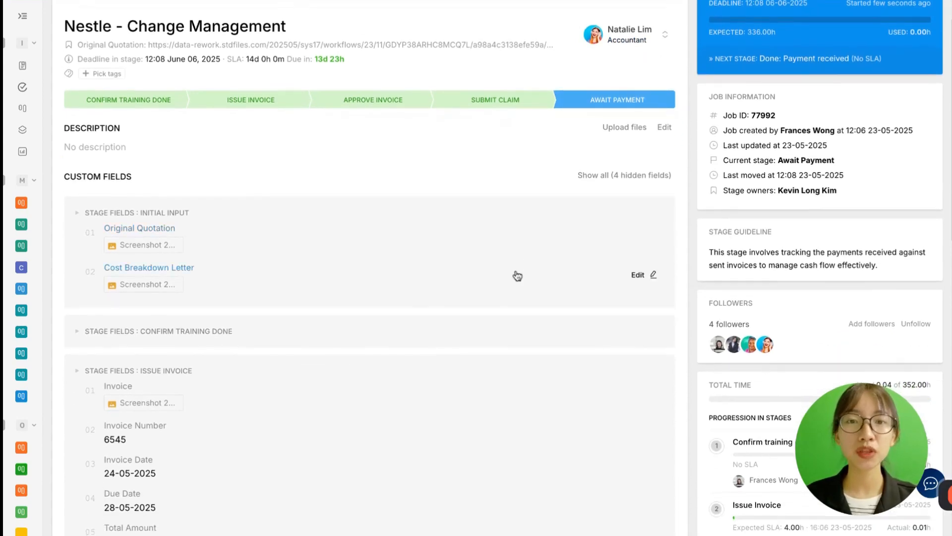
{"action": "scroll", "coordinate": [517, 276], "scroll_direction": "down", "scroll_amount": 9}
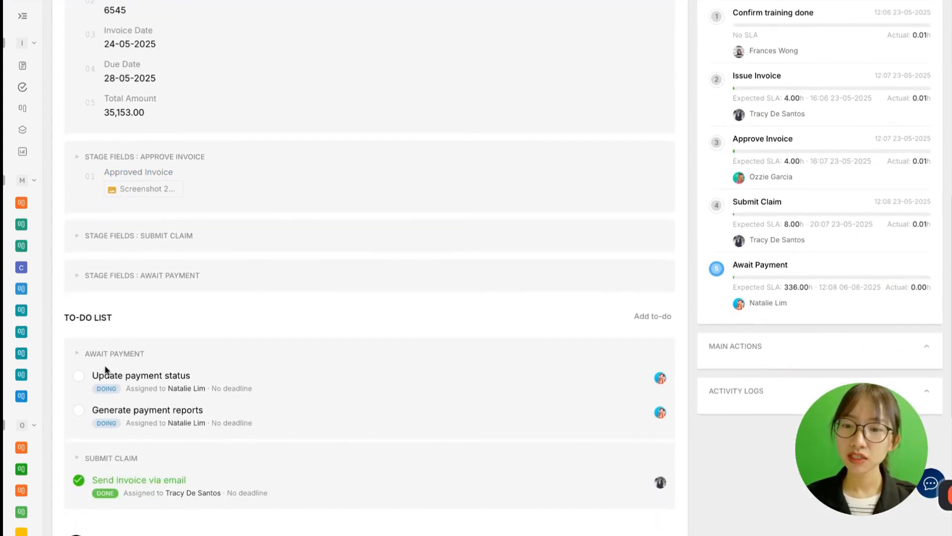
{"action": "left_click", "coordinate": [78, 376]}
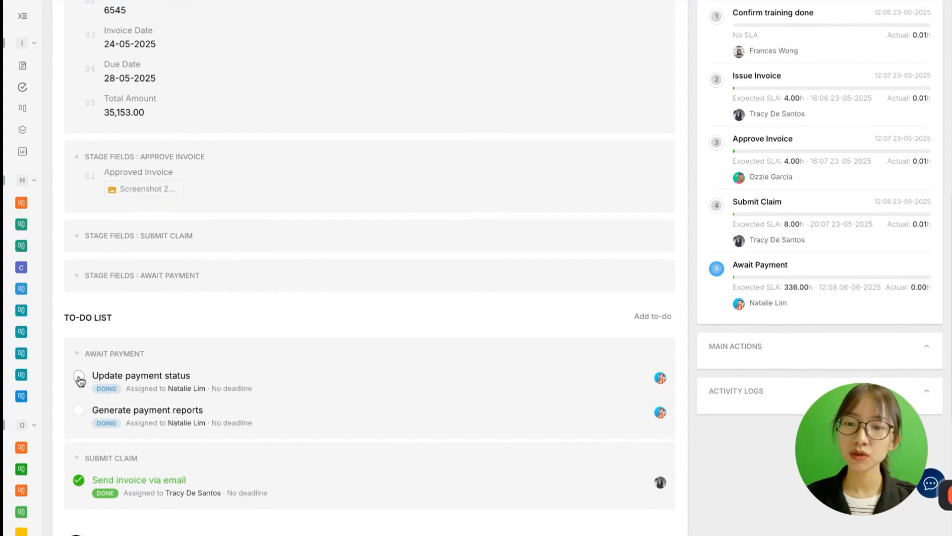
{"action": "left_click", "coordinate": [81, 409]}
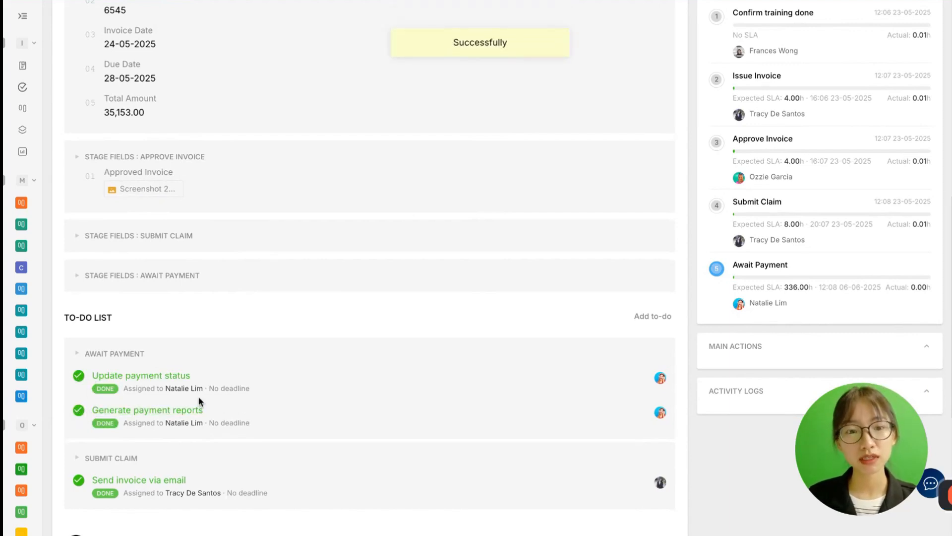
Mark the job as done with payment status Paid, payment date 27-05-2025 and receipt number 7856
{"action": "scroll", "coordinate": [198, 397], "scroll_direction": "up", "scroll_amount": 1}
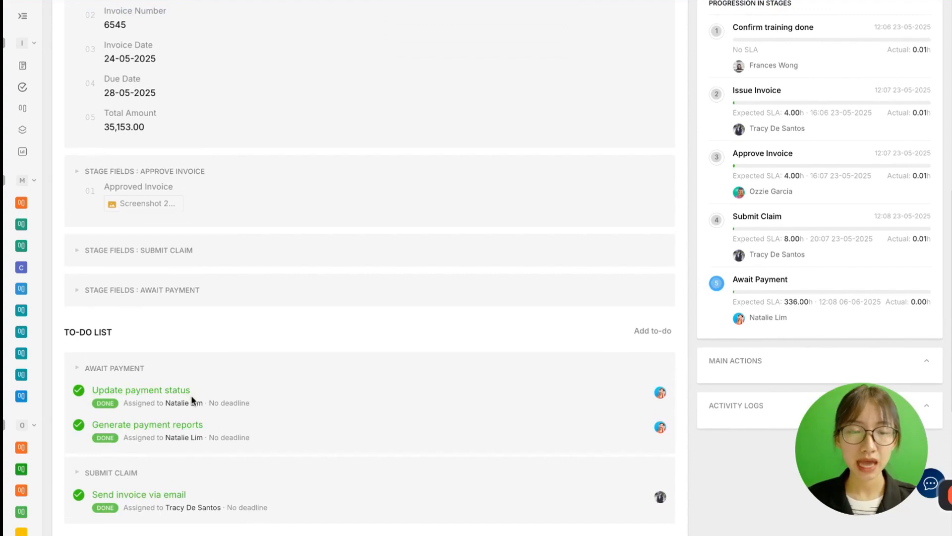
{"action": "scroll", "coordinate": [191, 397], "scroll_direction": "up", "scroll_amount": 10}
{"action": "left_click", "coordinate": [555, 30]}
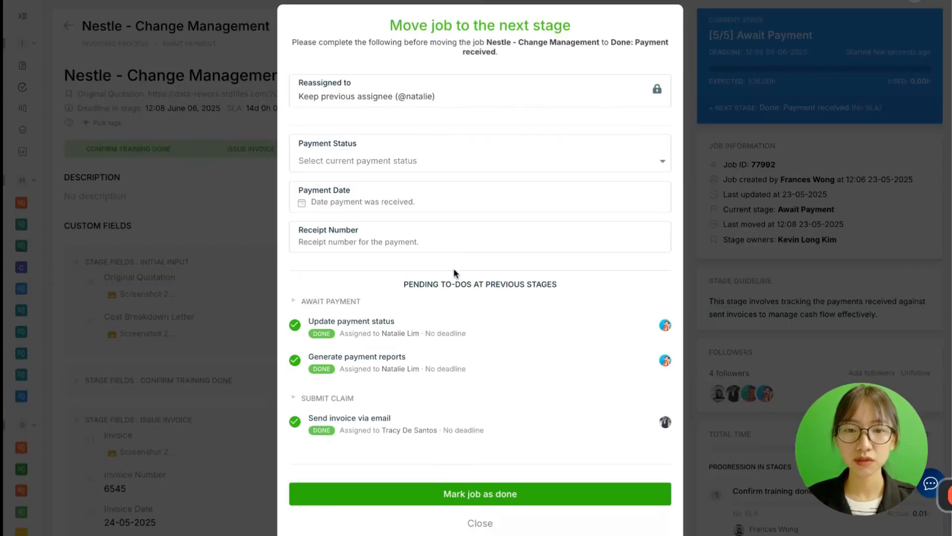
{"action": "left_click", "coordinate": [414, 154]}
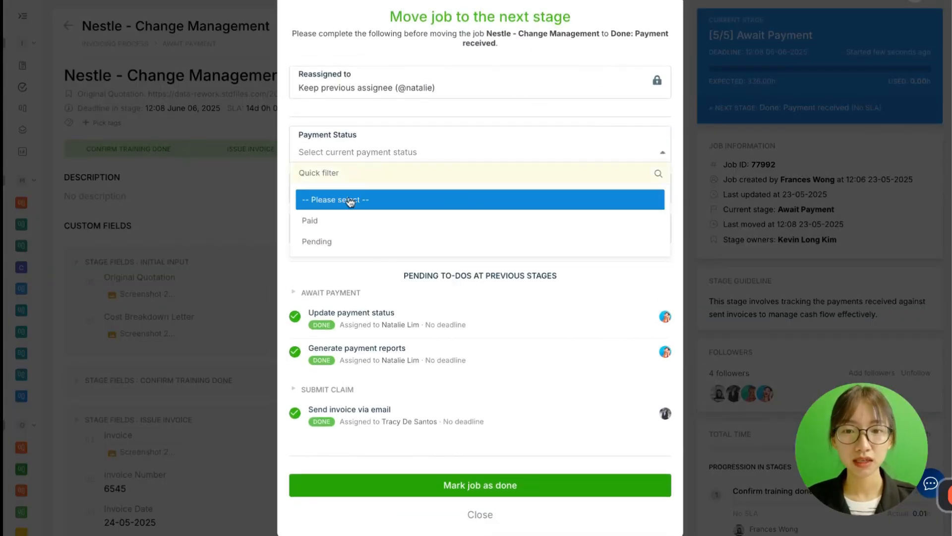
{"action": "left_click", "coordinate": [340, 222]}
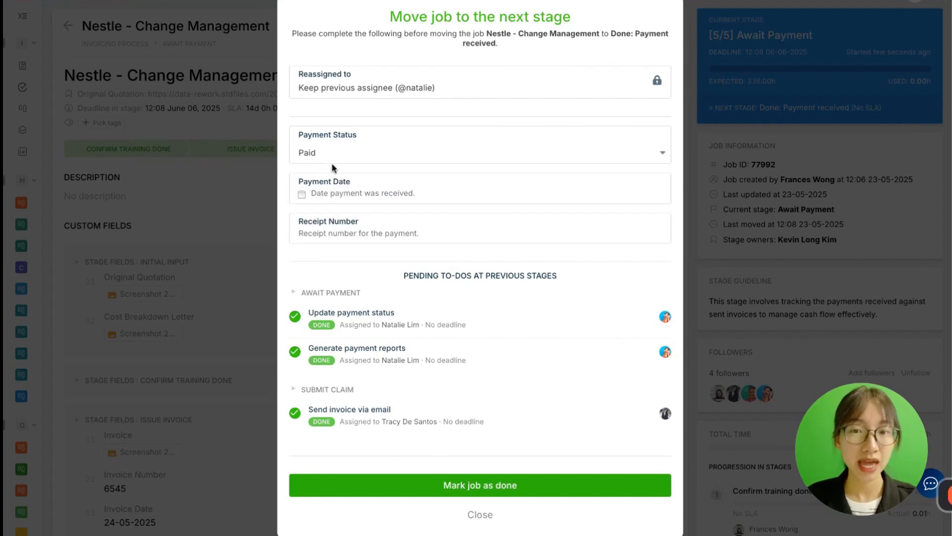
{"action": "left_click", "coordinate": [342, 194]}
{"action": "left_click", "coordinate": [334, 325]}
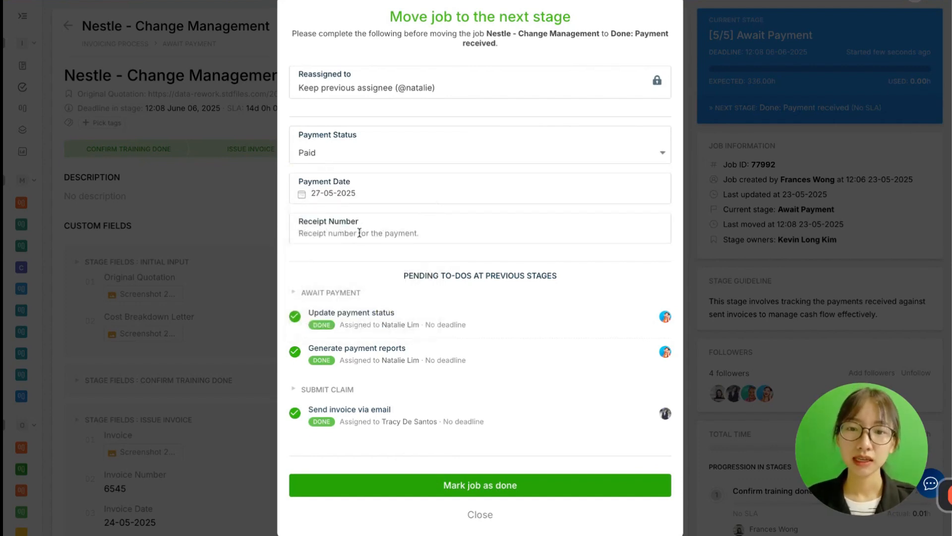
{"action": "type", "text": "7856"}
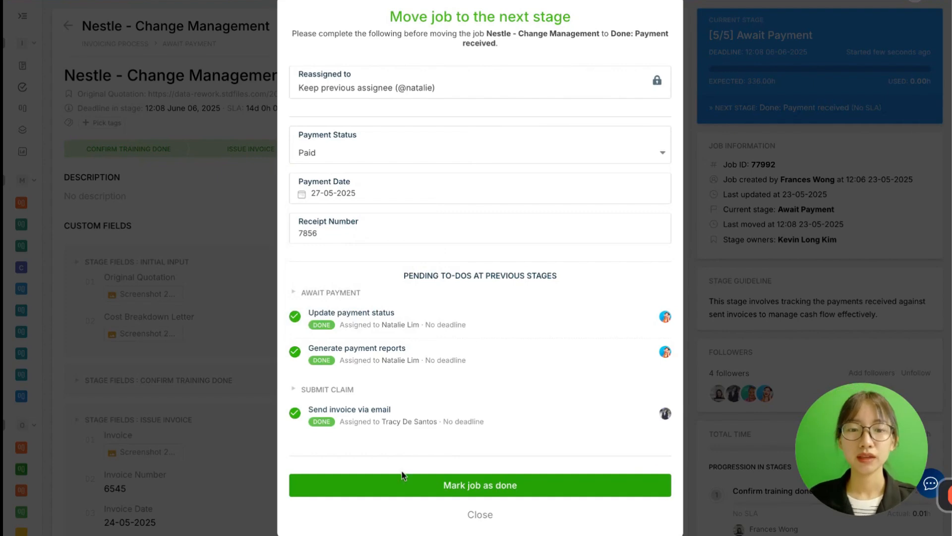
{"action": "left_click", "coordinate": [426, 486]}
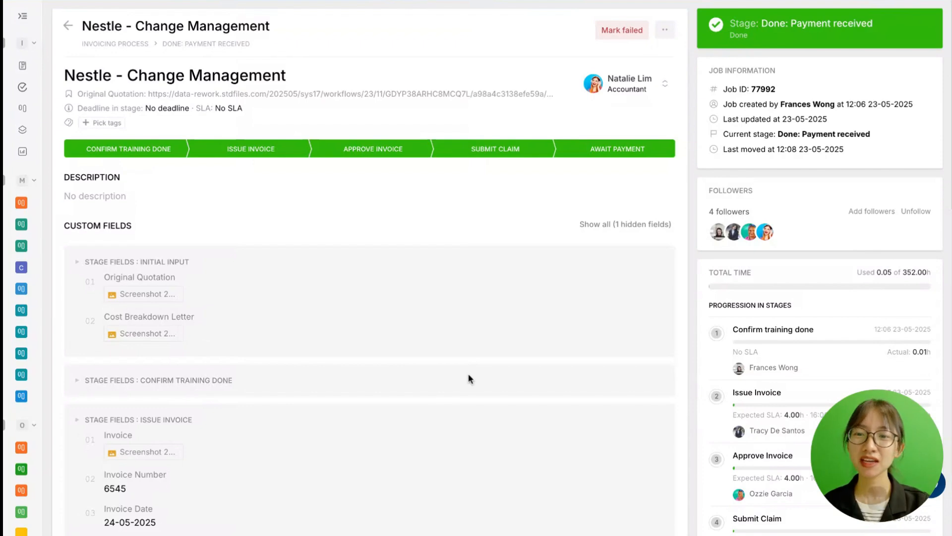
Review the completed job's custom fields, stage progression, to-do list and discussion posts
{"action": "scroll", "coordinate": [468, 379], "scroll_direction": "down", "scroll_amount": 1}
{"action": "scroll", "coordinate": [174, 347], "scroll_direction": "down", "scroll_amount": 4}
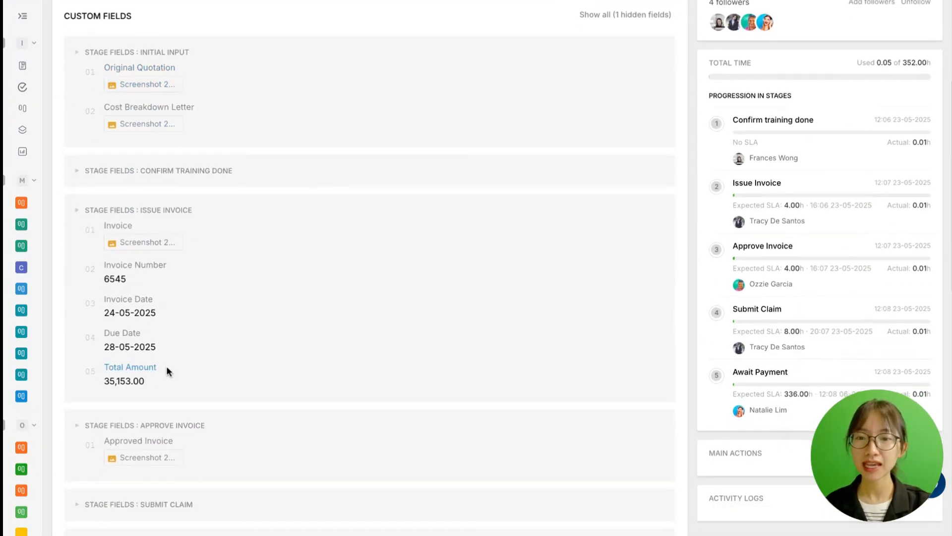
{"action": "scroll", "coordinate": [166, 365], "scroll_direction": "down", "scroll_amount": 10}
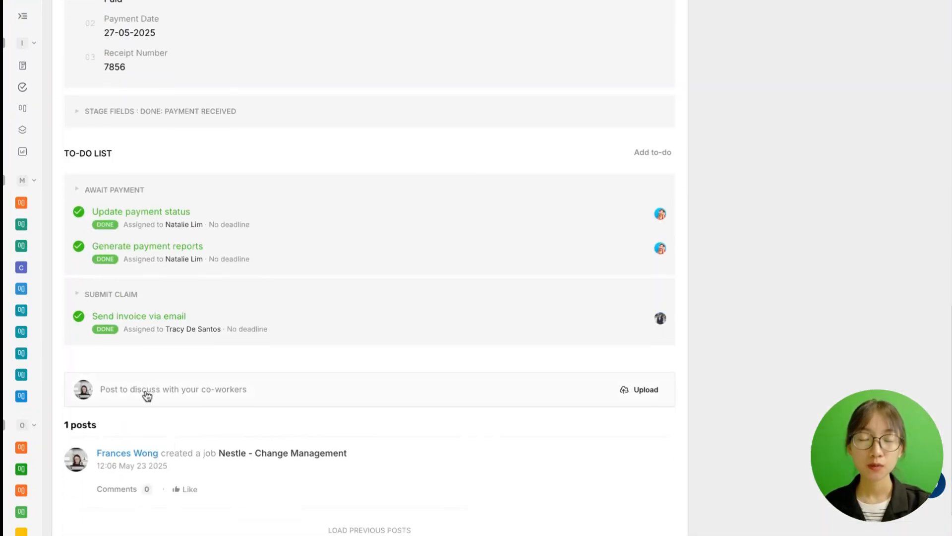
{"action": "scroll", "coordinate": [146, 395], "scroll_direction": "up", "scroll_amount": 15}
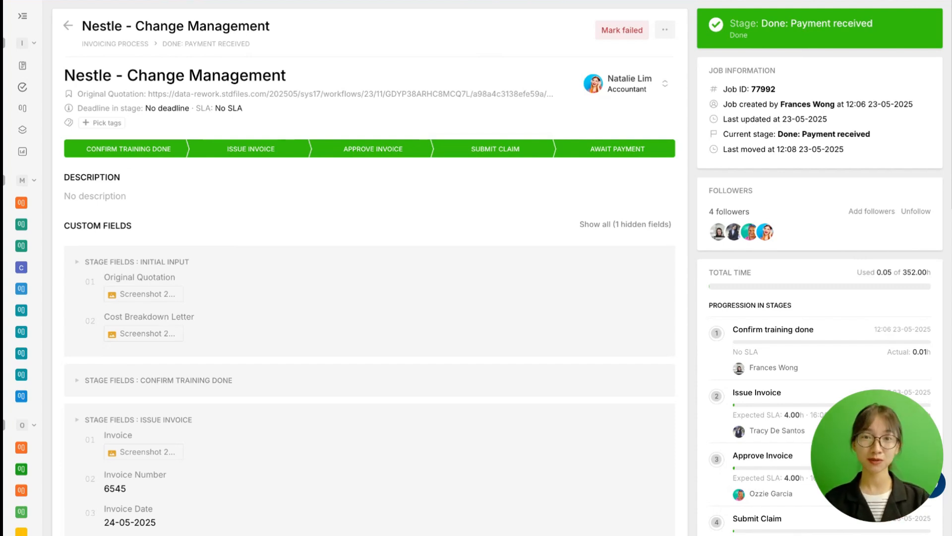
Return to the Invoicing Process board and examine the job cards and deadlines across its stages
{"action": "left_click", "coordinate": [121, 44]}
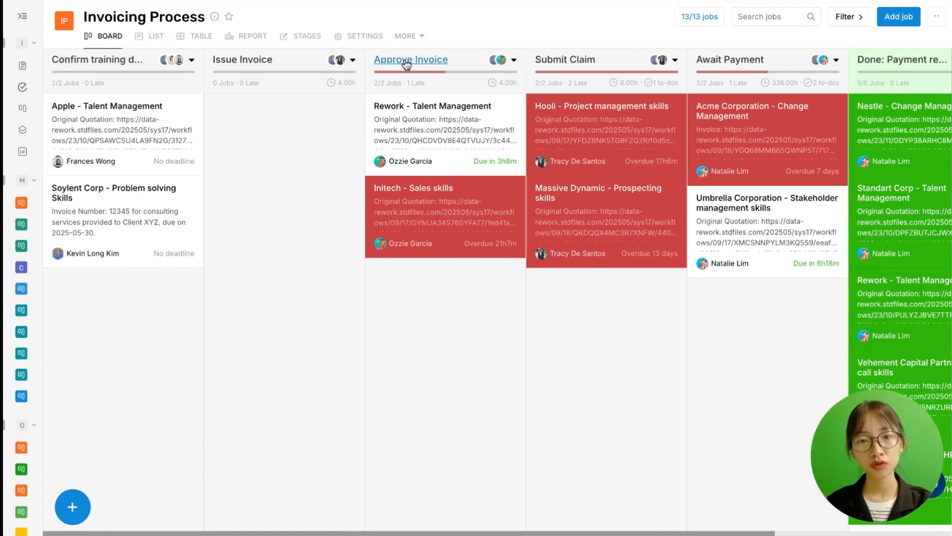
{"action": "left_click_drag", "start_coordinate": [440, 244], "coordinate": [431, 252]}
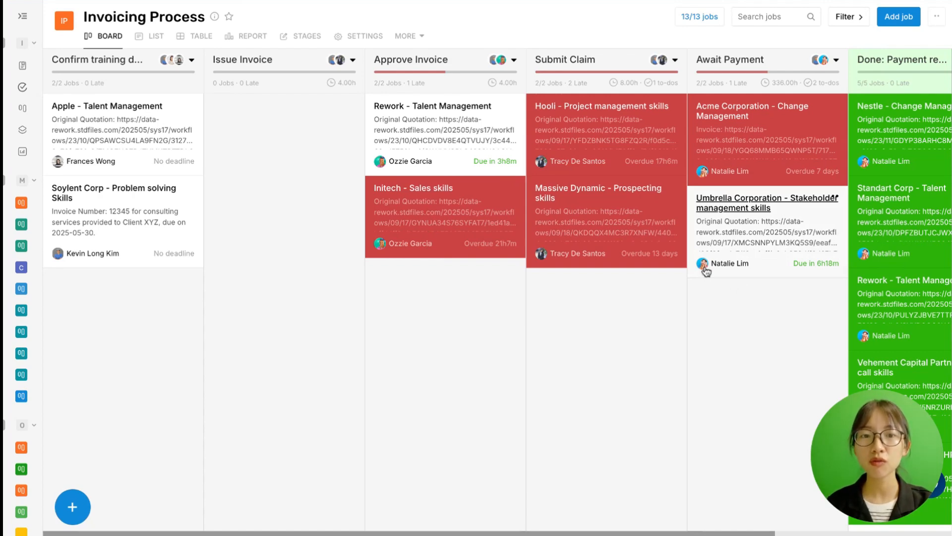
{"action": "mouse_move", "coordinate": [615, 229]}
{"action": "left_mouse_down"}
{"action": "mouse_move", "coordinate": [625, 282]}
{"action": "mouse_move", "coordinate": [631, 238]}
{"action": "left_mouse_up"}
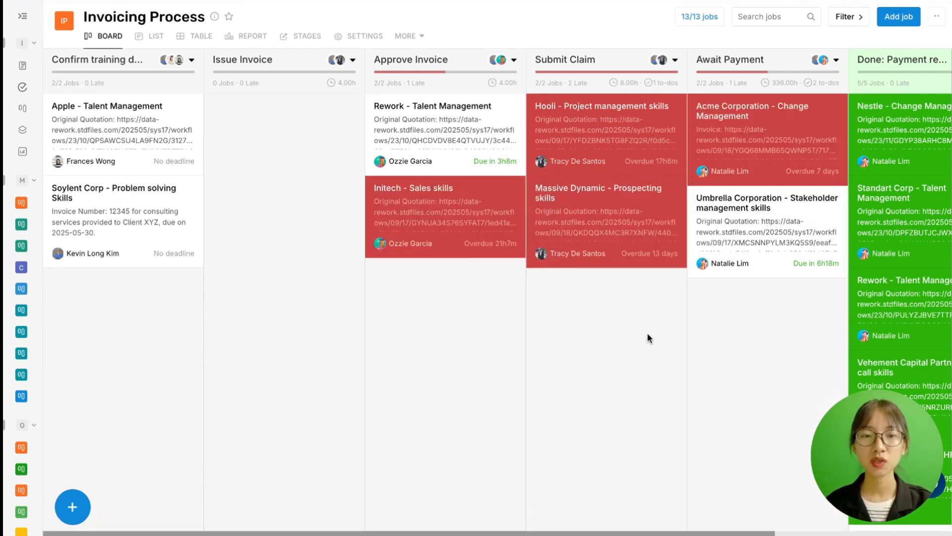